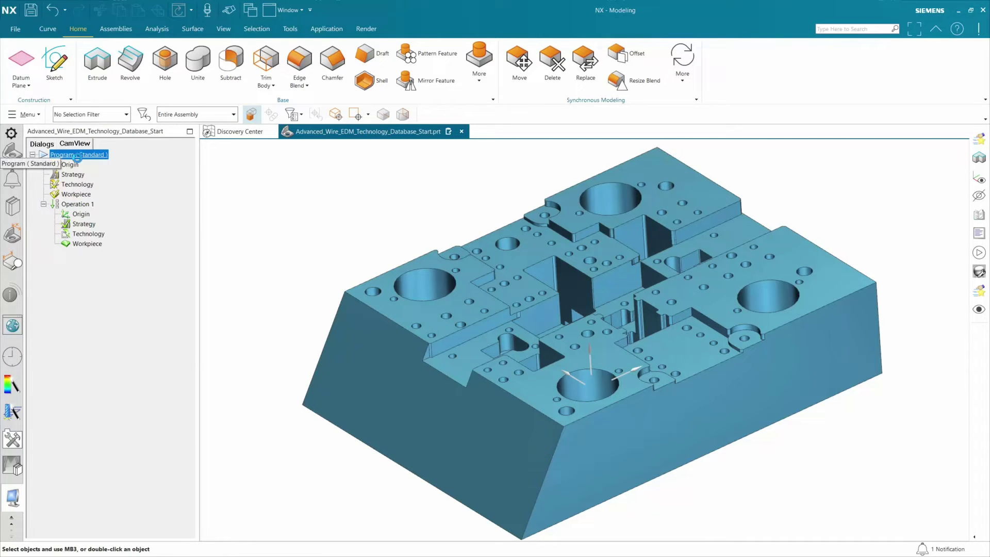
Set the program's manufacturer to MITSUBISHI and load its postprocessor
double_click(79, 155)
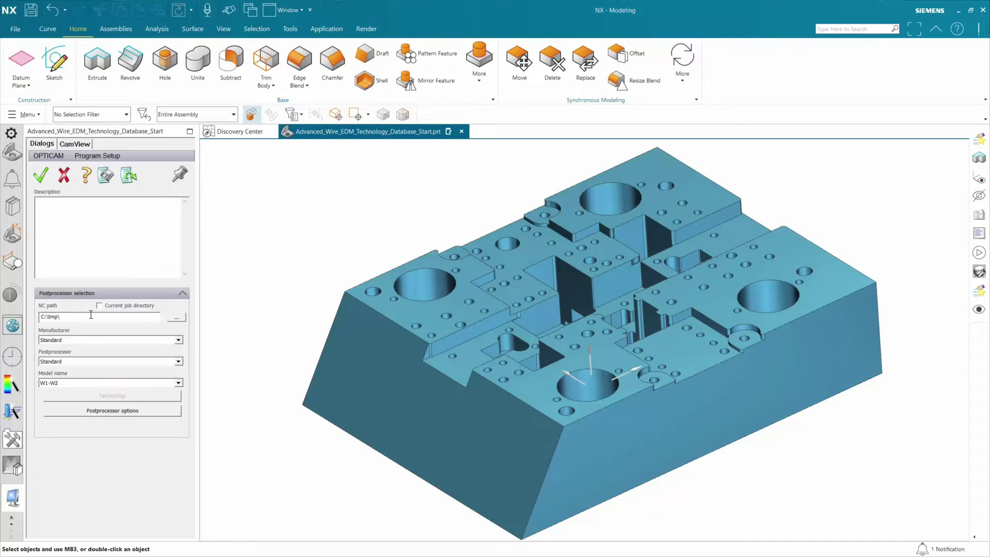
left_click(95, 341)
left_click(77, 407)
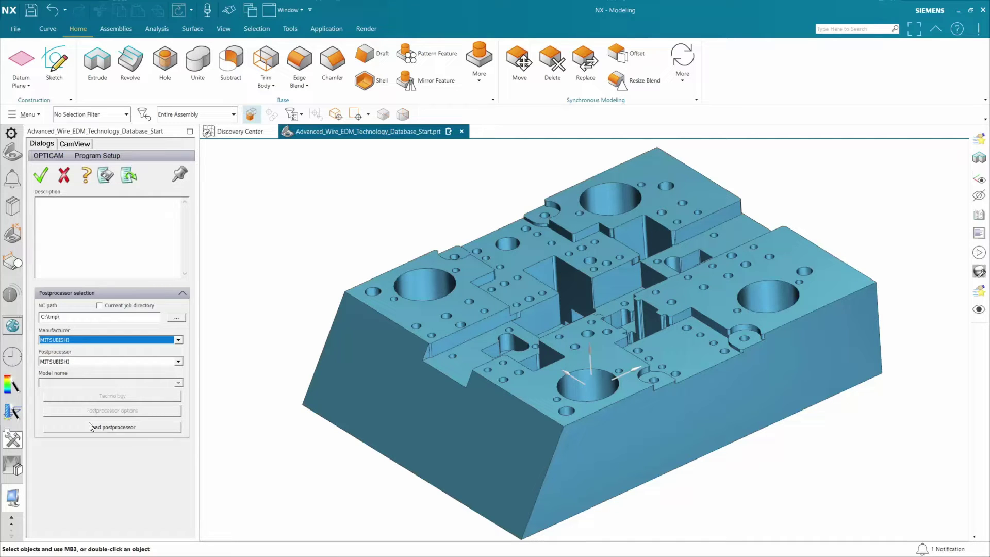
left_click(93, 428)
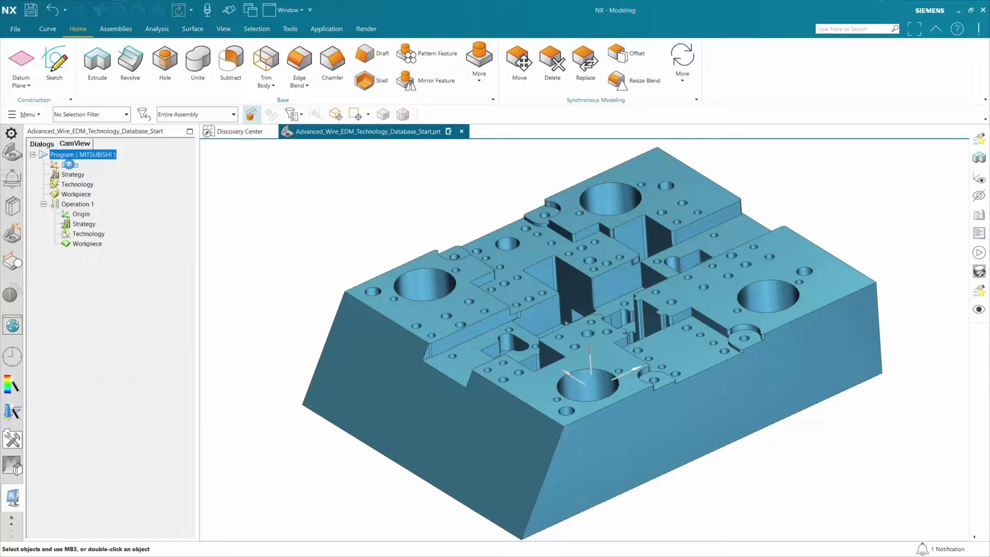
Choose the MV2400S machine model and confirm the program setup
double_click(71, 160)
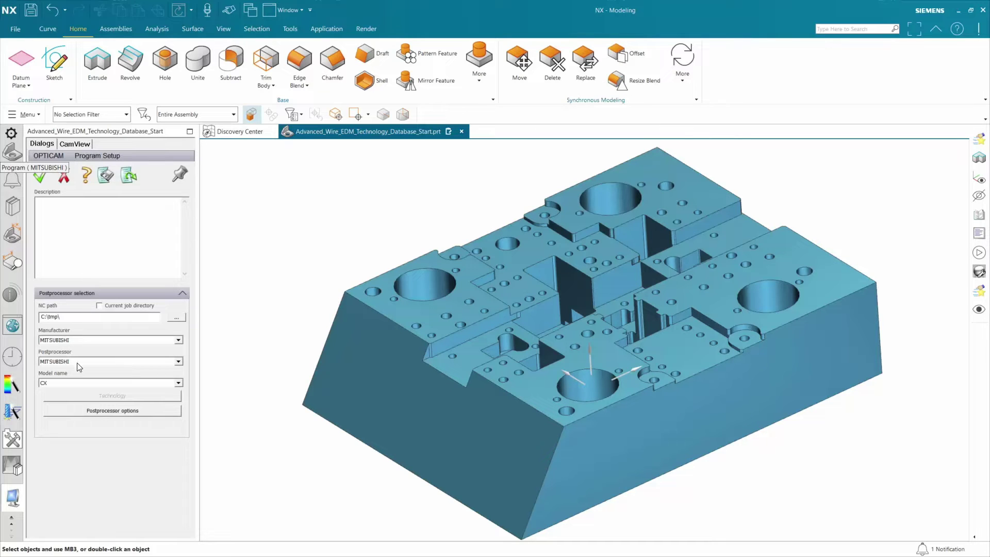
left_click(85, 383)
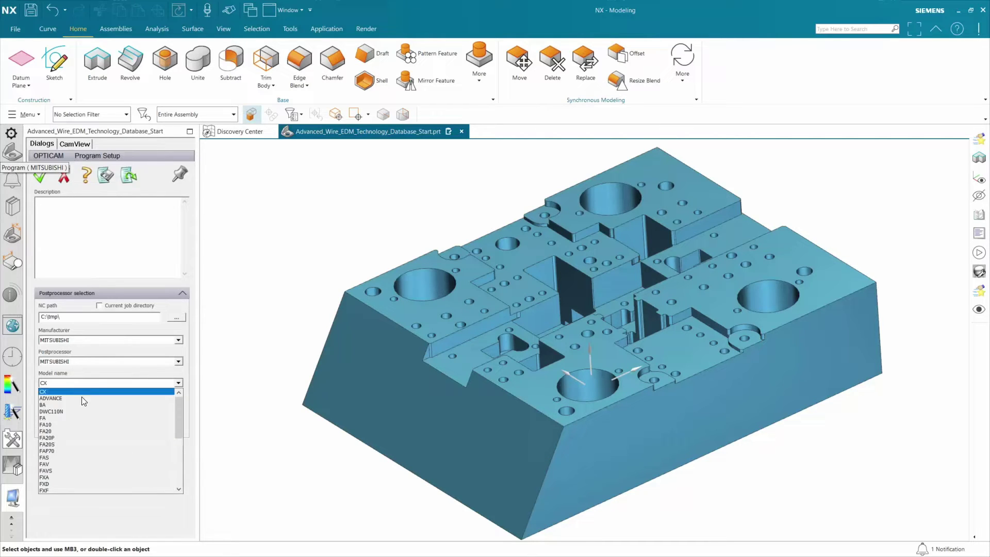
scroll(96, 463, "down", 3)
scroll(94, 459, "down", 2)
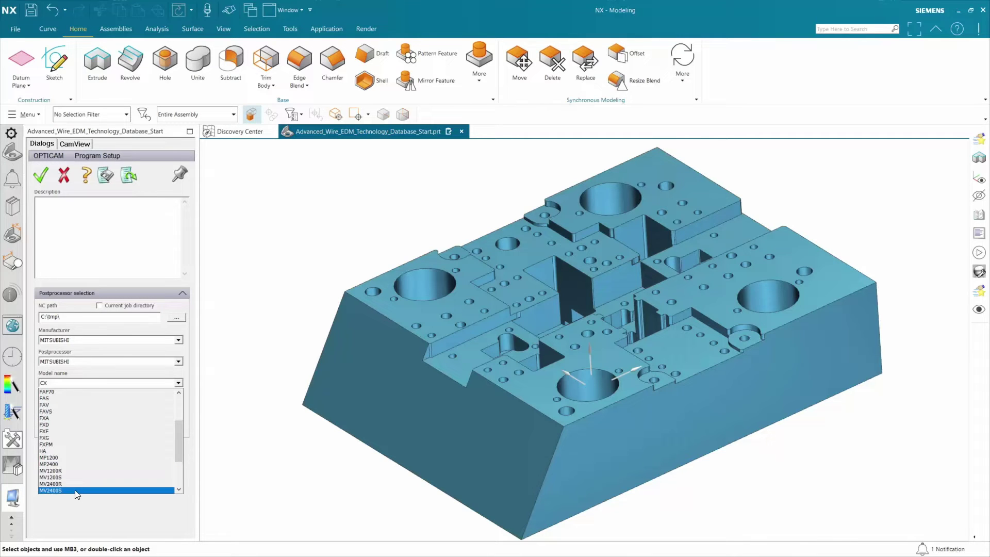
left_click(78, 491)
left_click(93, 428)
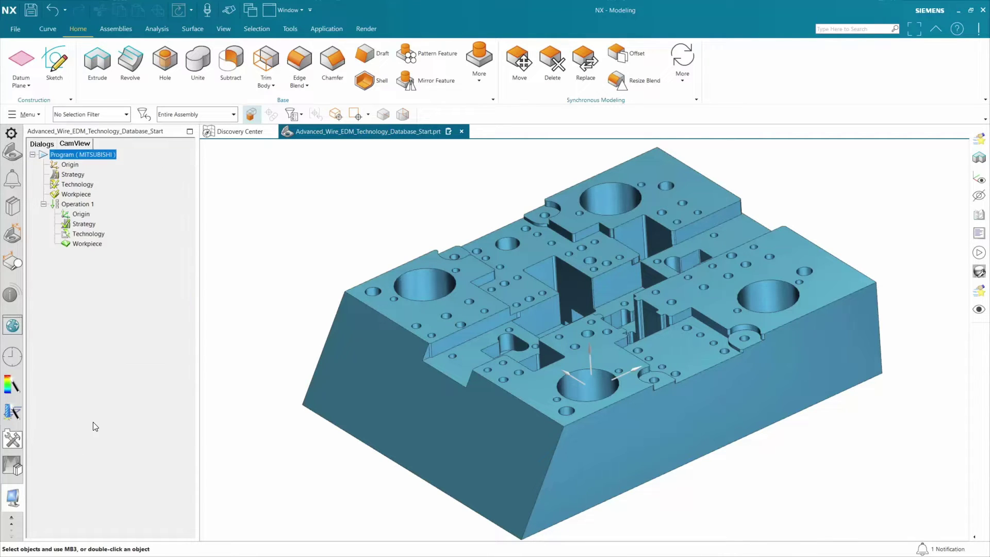
In the Mitsubishi technology database, pick STEEL, 50.0 mm thickness, punch cutting and two cuts
double_click(77, 185)
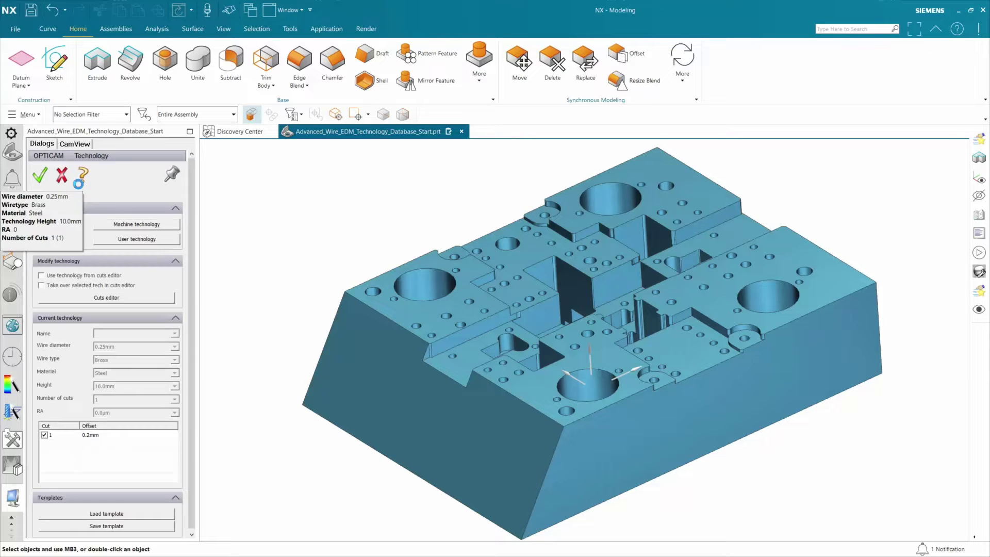
left_click(143, 230)
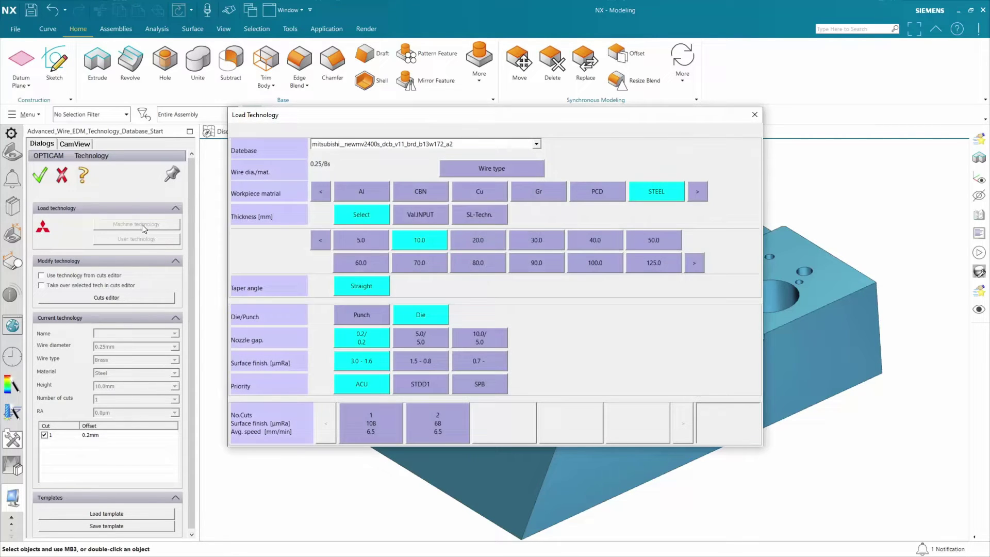
left_click(471, 165)
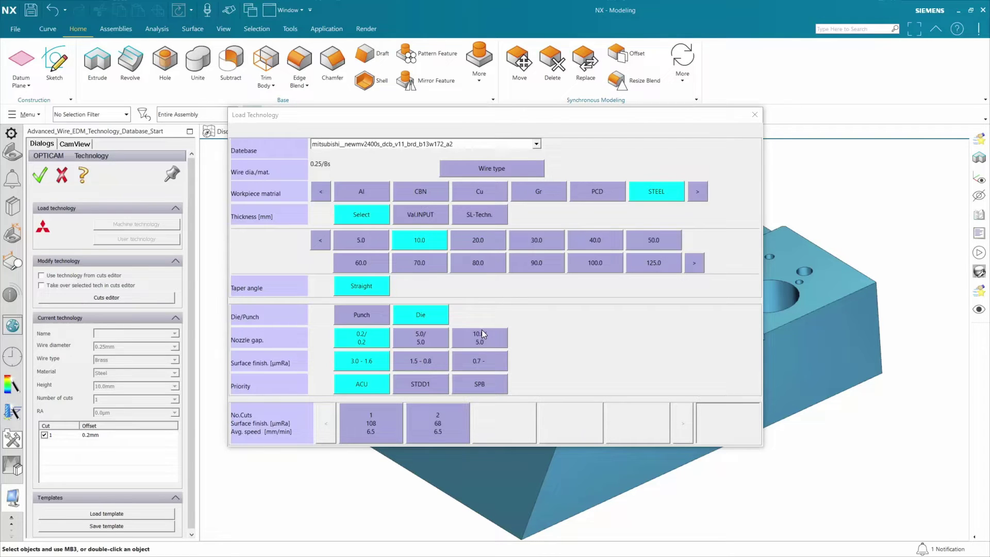
left_click(599, 193)
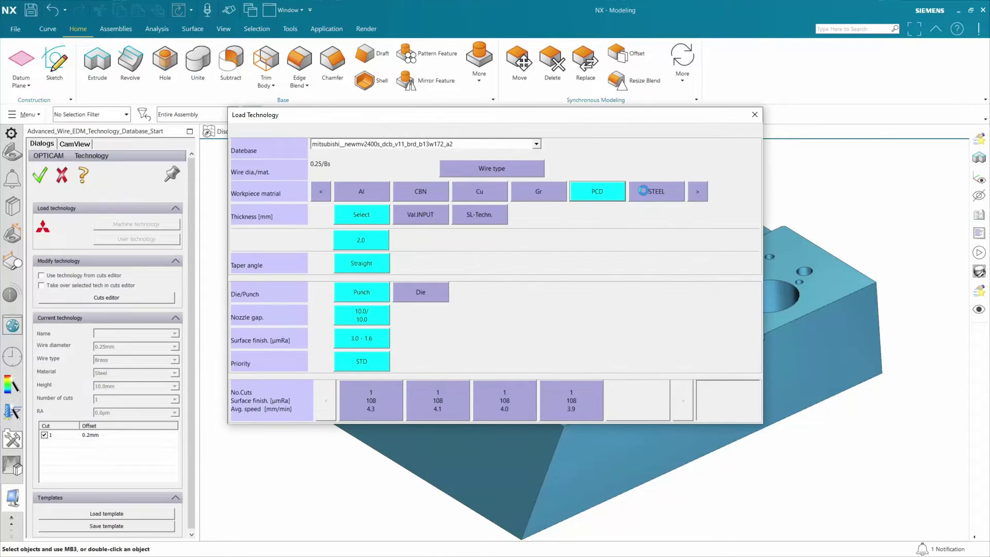
left_click(644, 191)
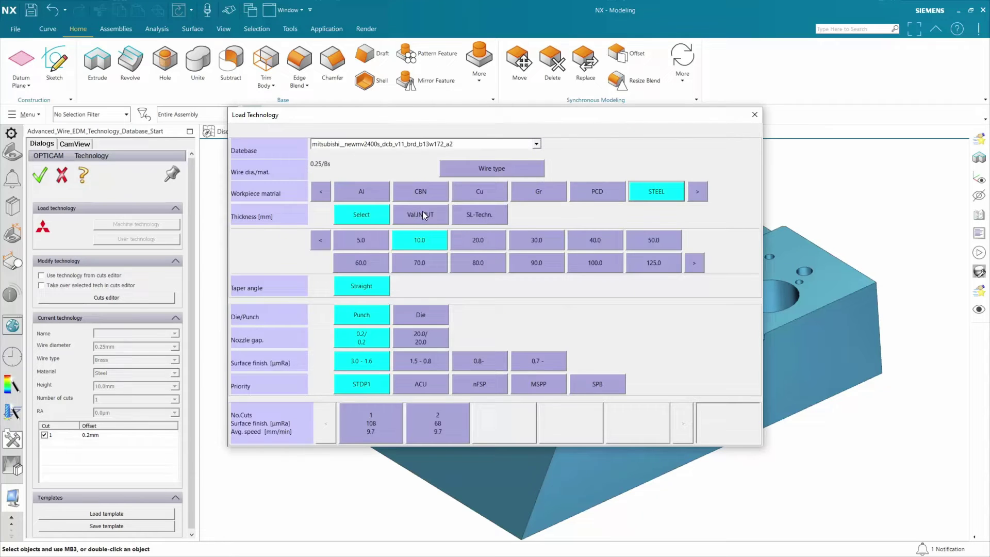
left_click(654, 240)
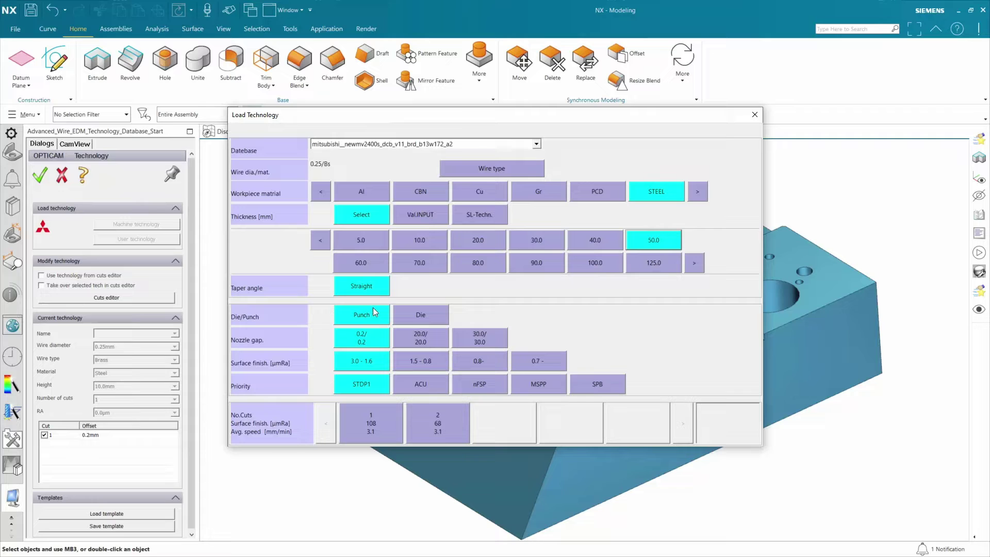
left_click(426, 313)
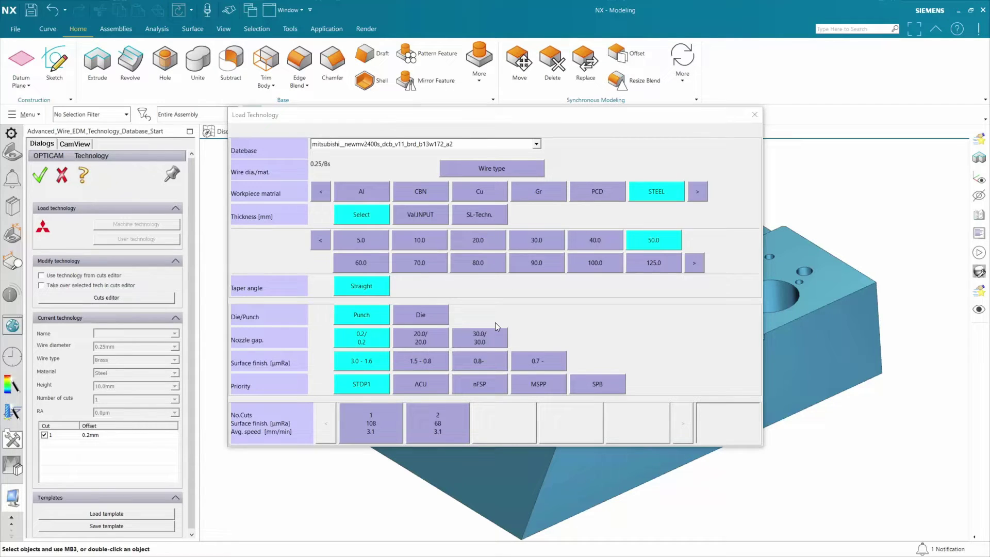
left_click(450, 426)
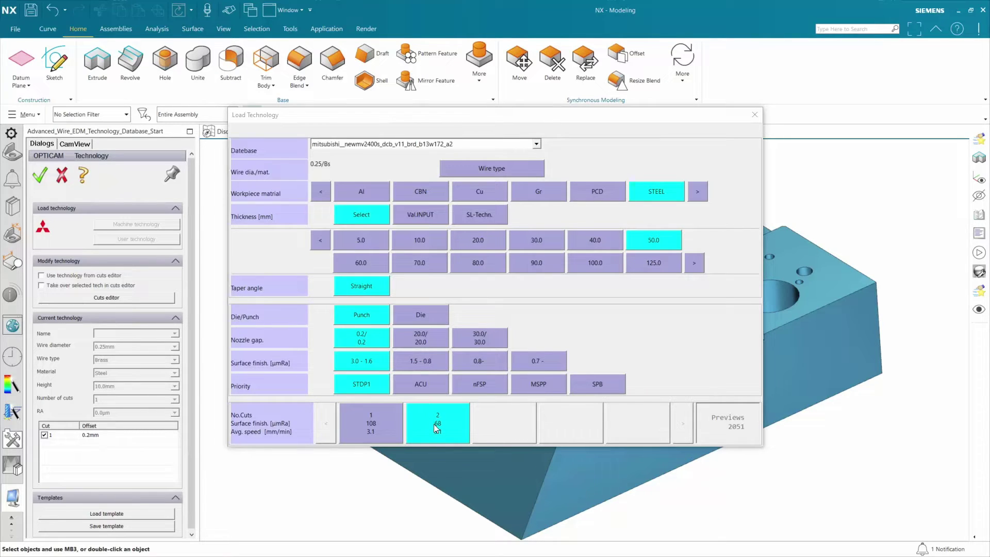
Load the two-cut technology and accept the cut information with 0.2 and 0.134 mm offsets
double_click(437, 427)
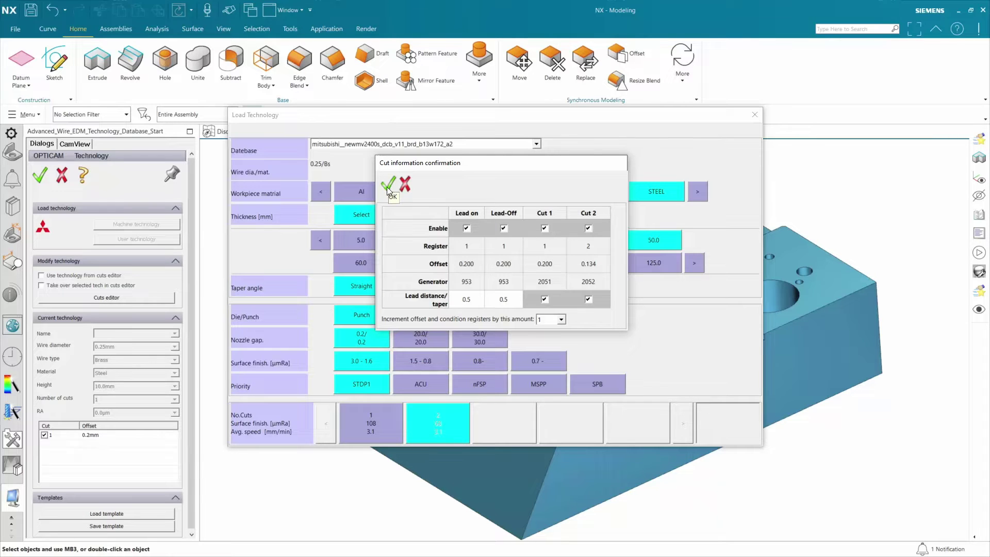
left_click(387, 186)
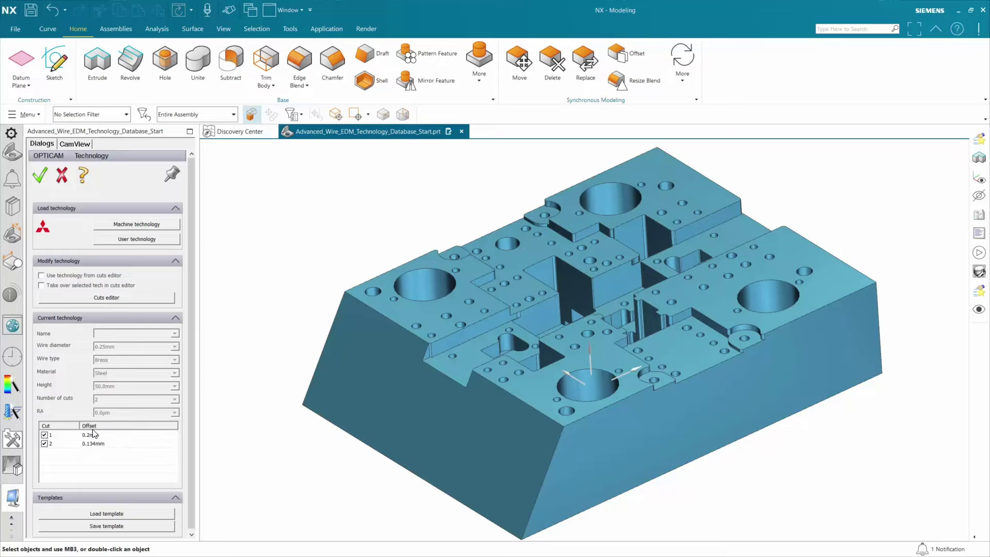
Create feature Extruded 1 under Operation 1 by manually recognizing the pocket wall face
left_click(40, 175)
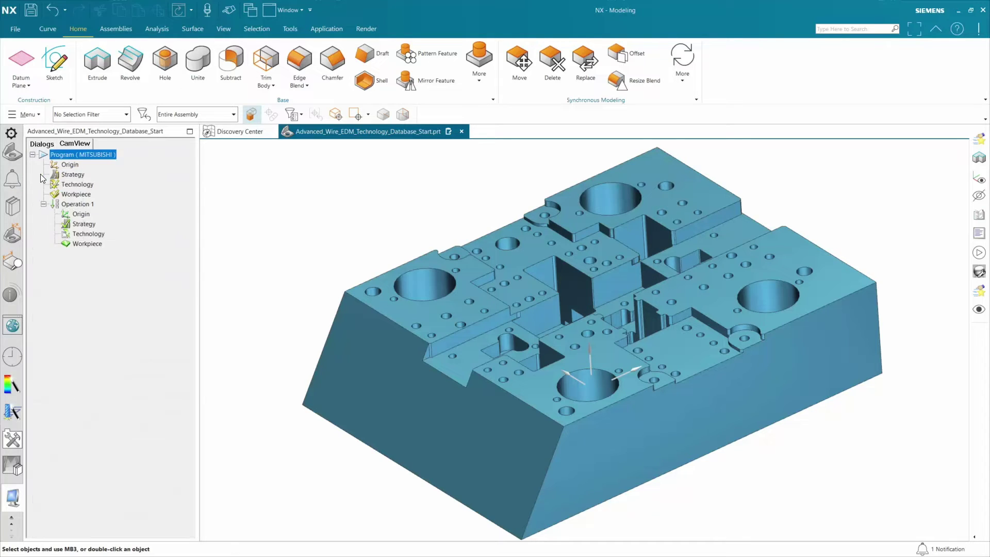
right_click(70, 205)
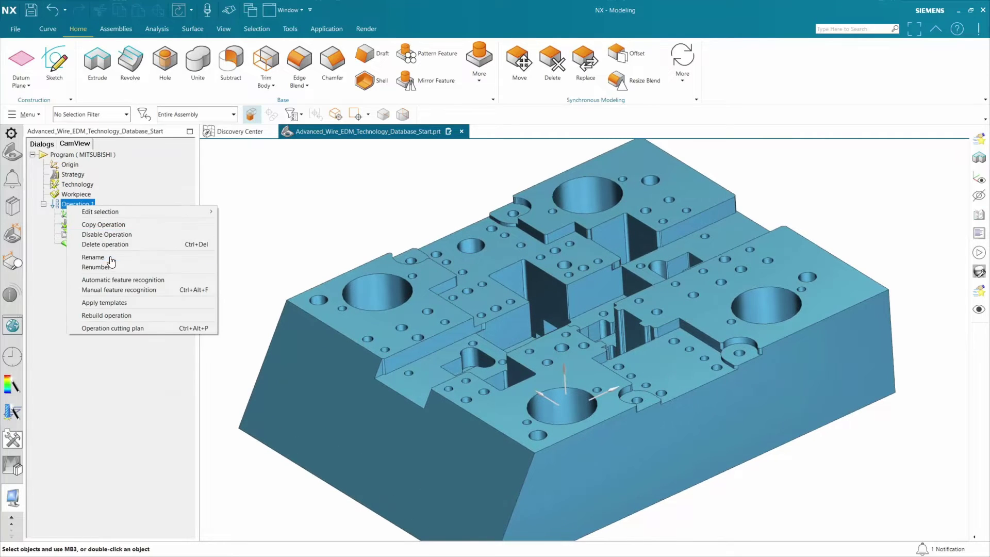
left_click(118, 290)
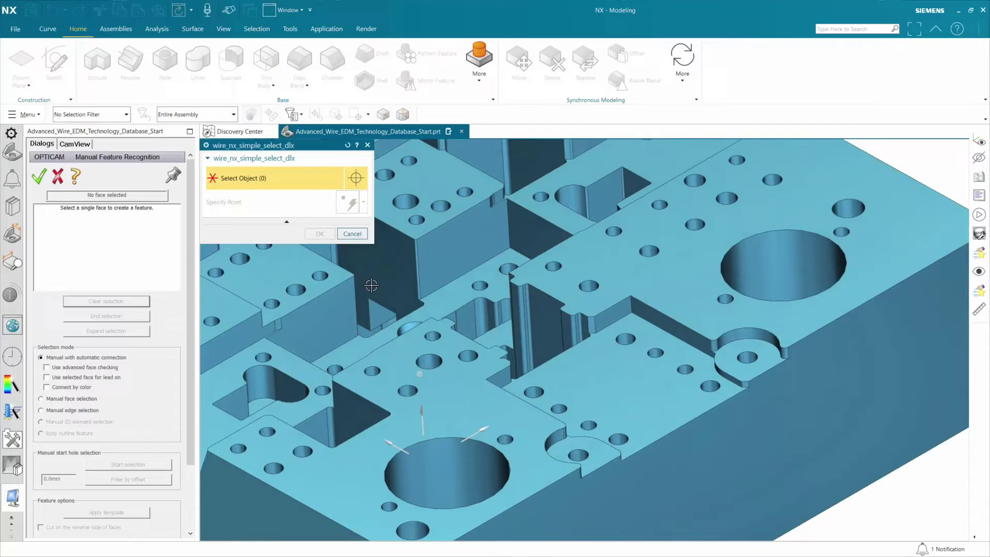
left_click(564, 308)
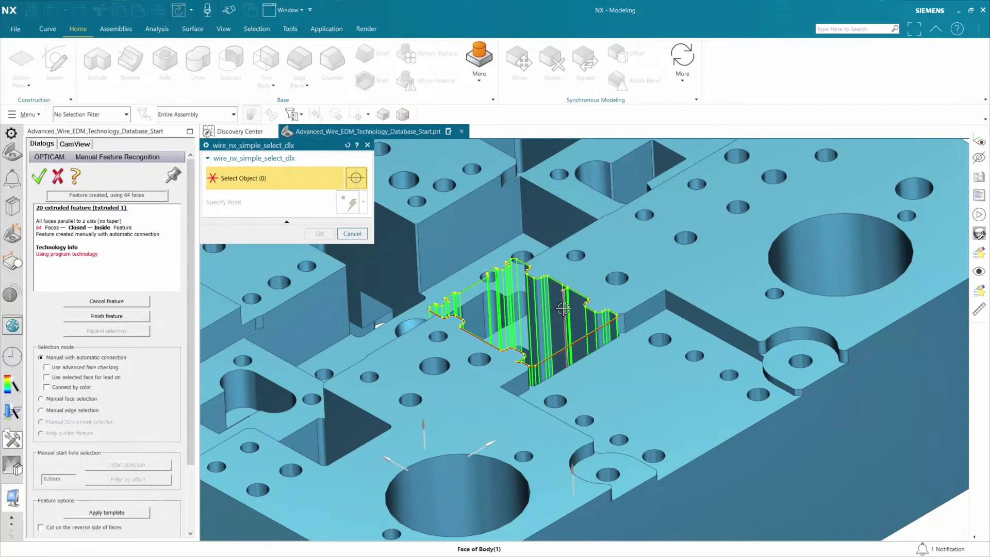
left_click(38, 178)
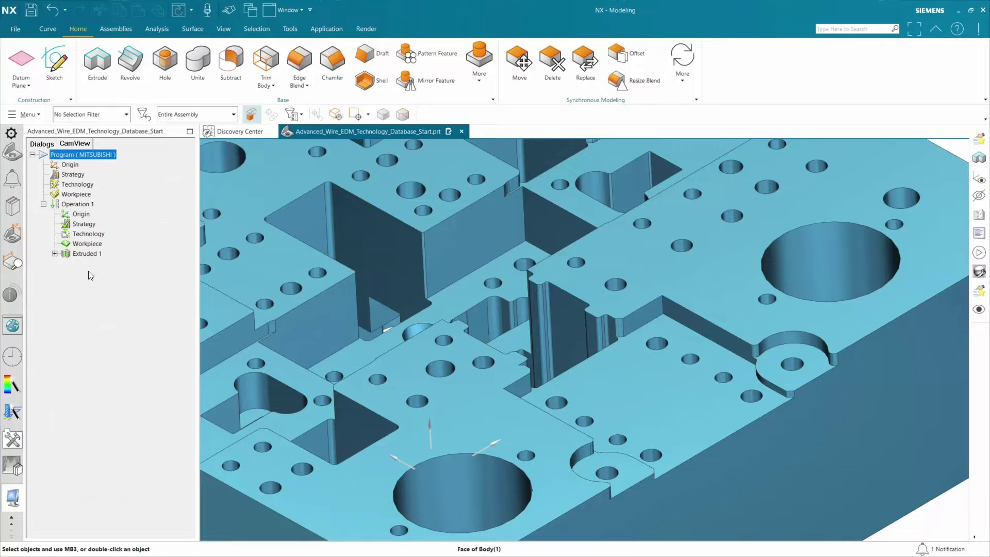
Post Operation 1 to 123.nc and read through its G-code in a text editor
right_click(79, 204)
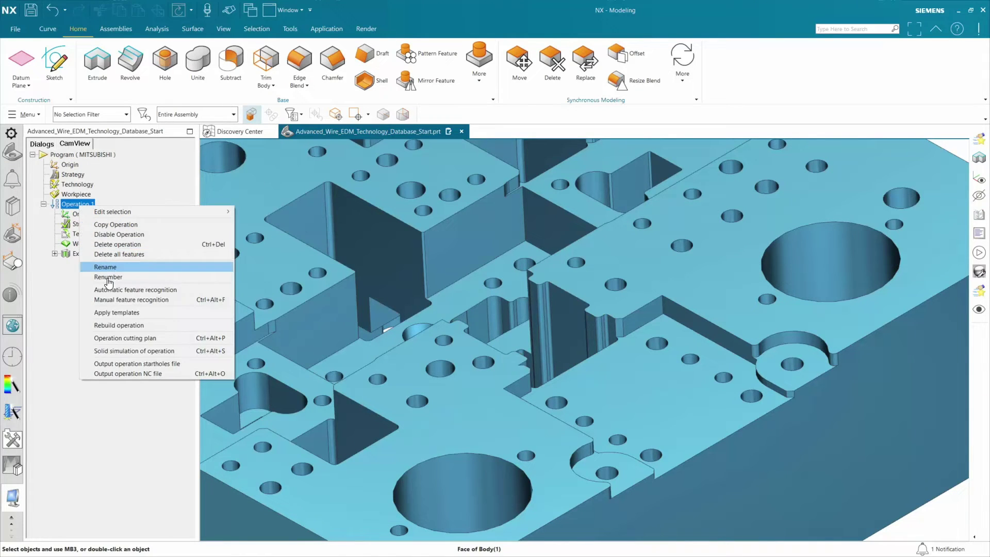
left_click(136, 376)
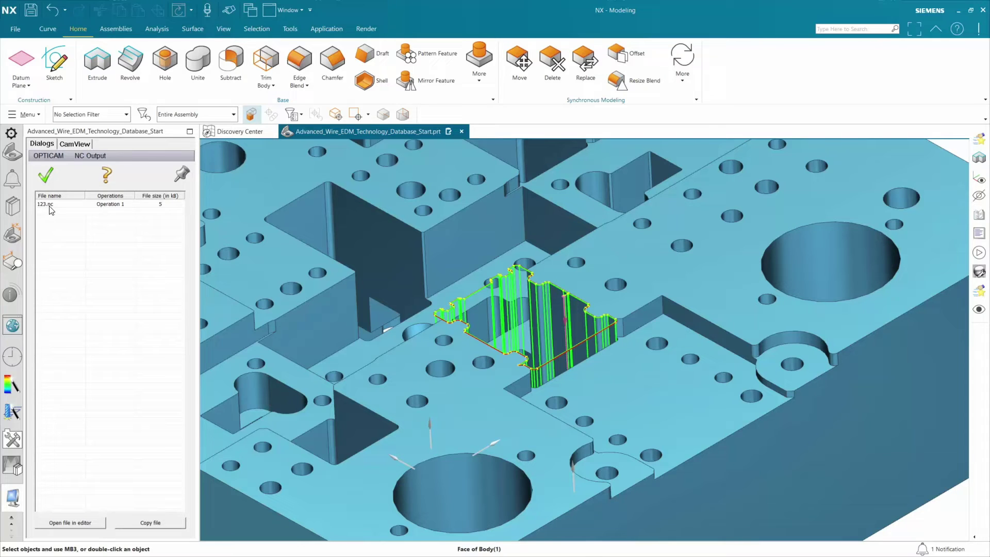
double_click(49, 204)
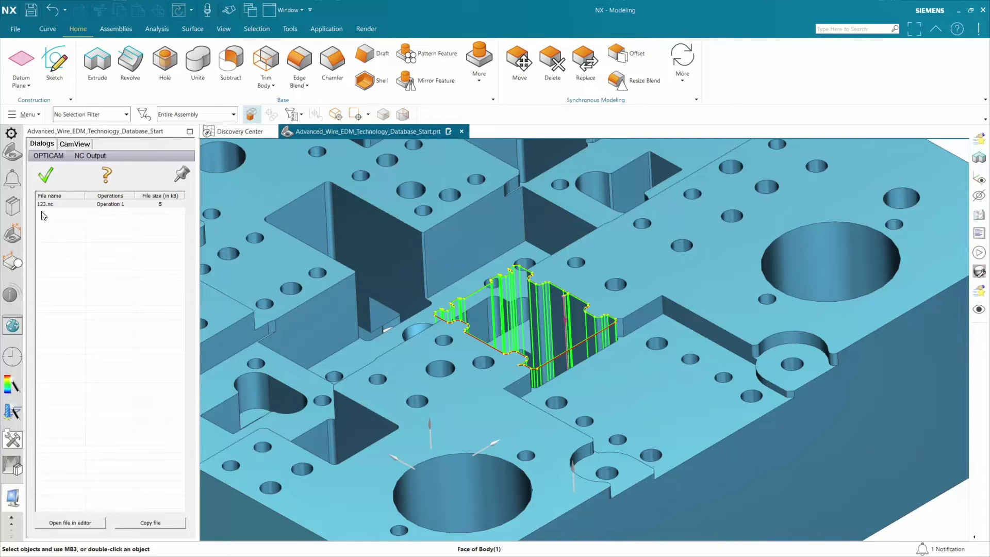
double_click(48, 206)
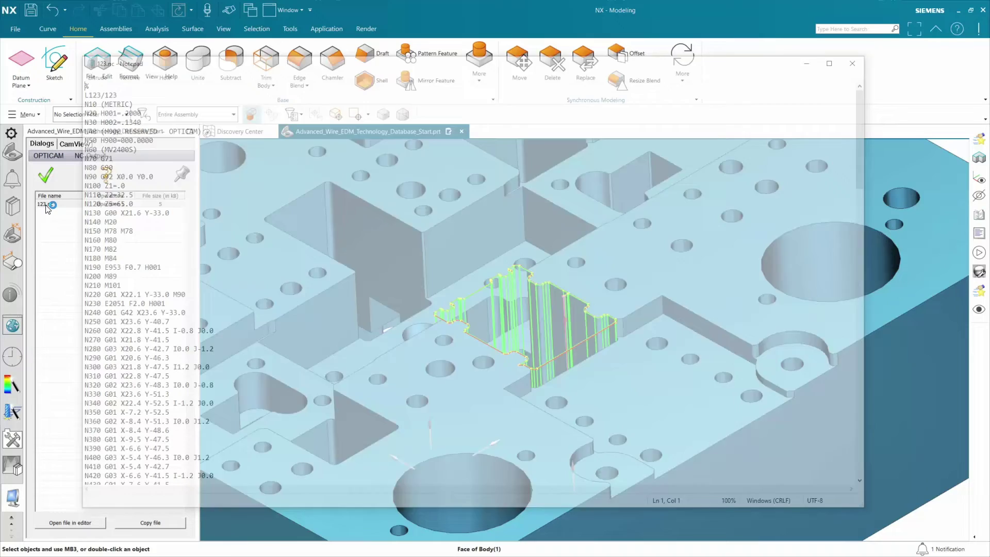
scroll(216, 195, "down", 7)
scroll(217, 196, "down", 7)
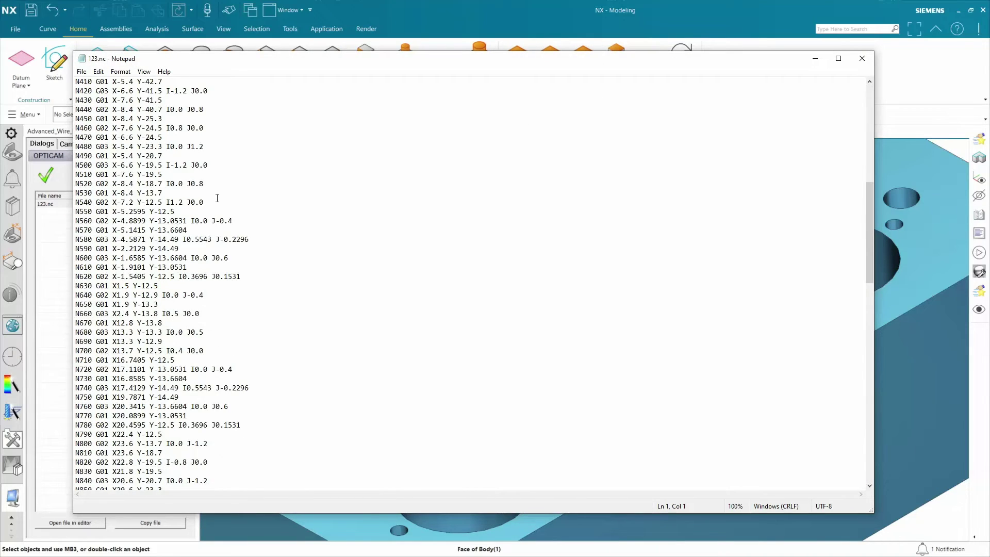
scroll(218, 197, "down", 5)
scroll(217, 198, "down", 7)
scroll(217, 200, "down", 3)
scroll(218, 201, "down", 3)
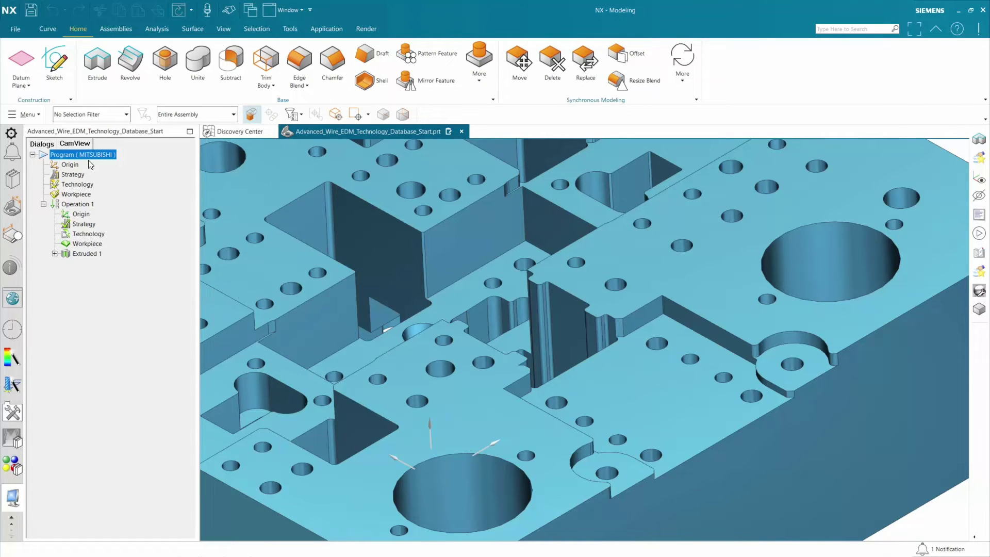
Change the program's machine manufacturer from Mitsubishi to FANUC
double_click(82, 156)
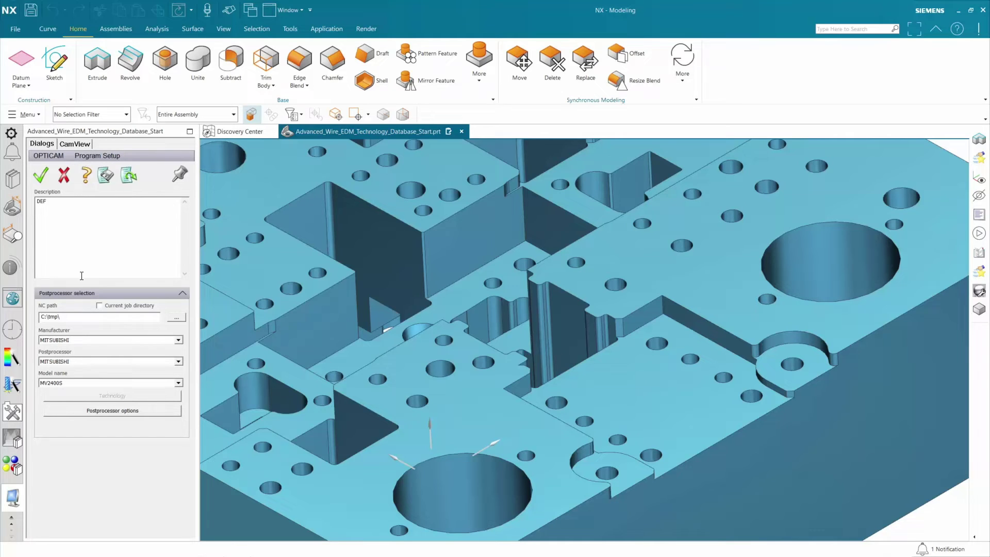
left_click(90, 340)
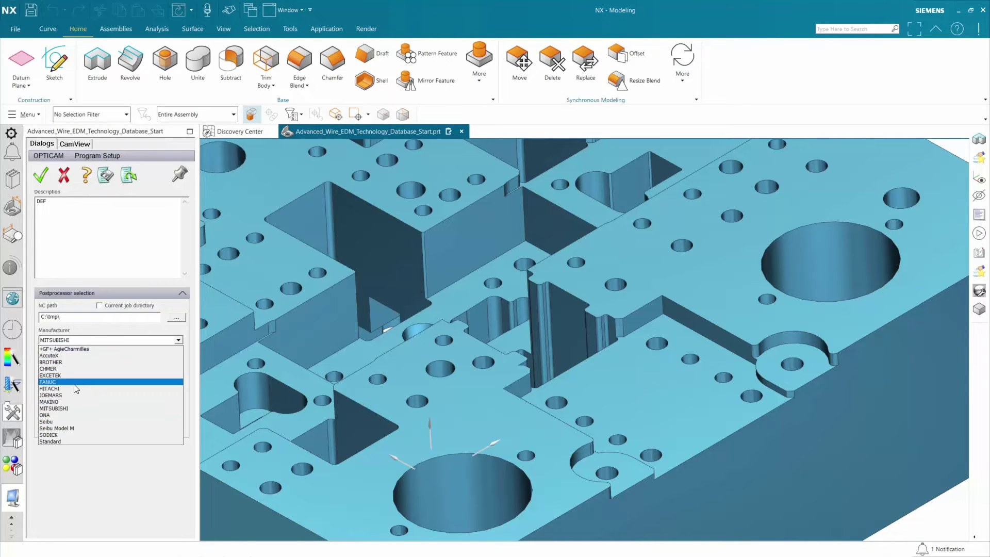
left_click(76, 375)
left_click(88, 432)
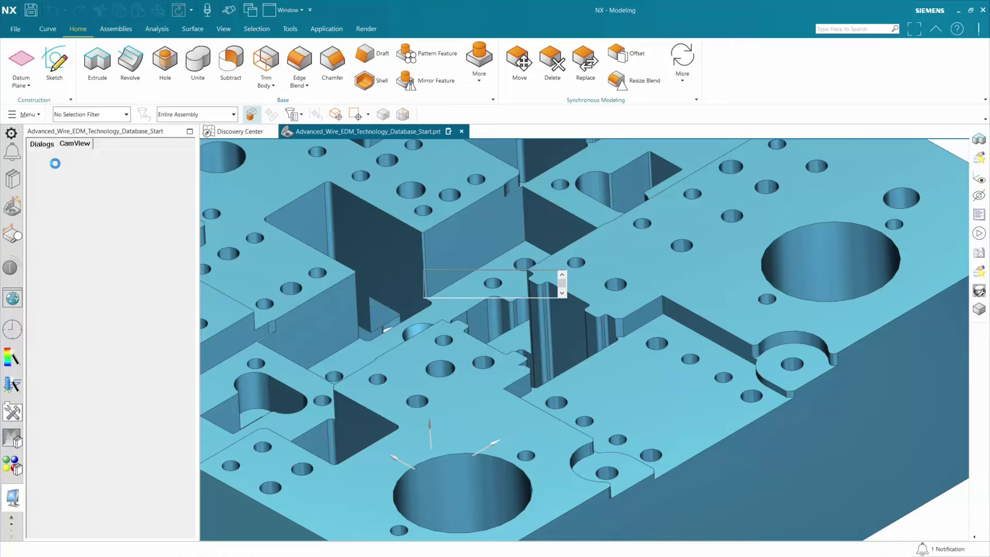
Choose the Alpha-C600iB machine model and load the FANUC postprocessor
double_click(56, 166)
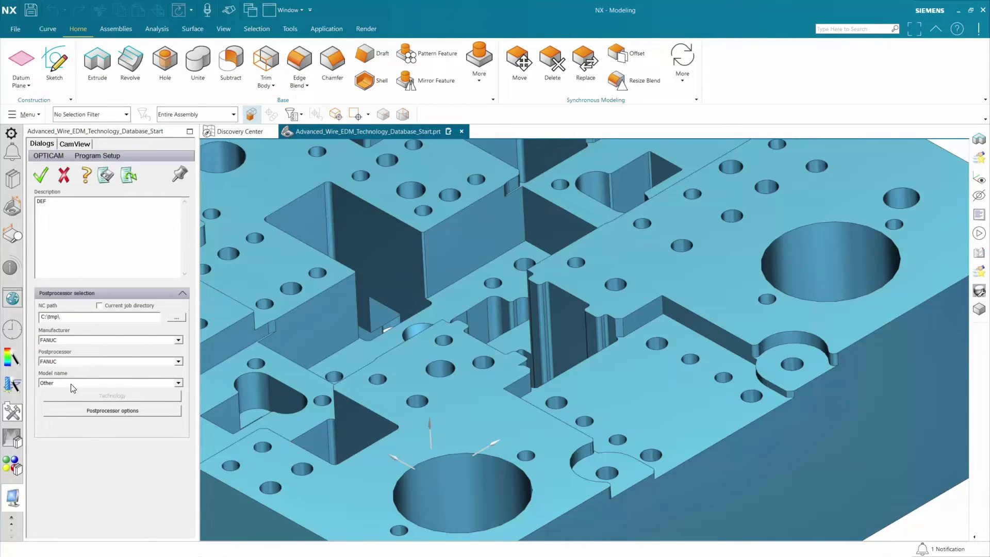
left_click(70, 384)
scroll(82, 439, "down", 3)
scroll(83, 444, "down", 3)
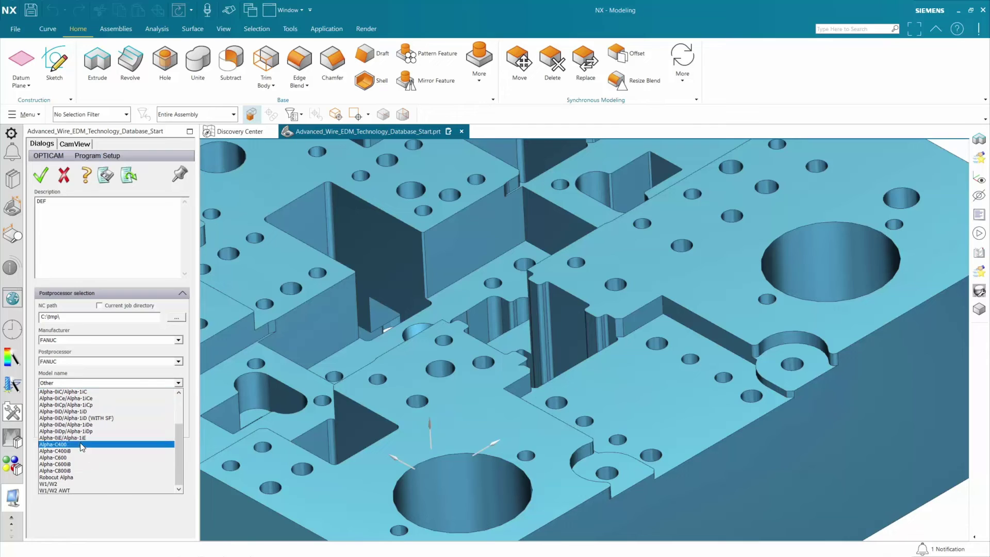
left_click(75, 464)
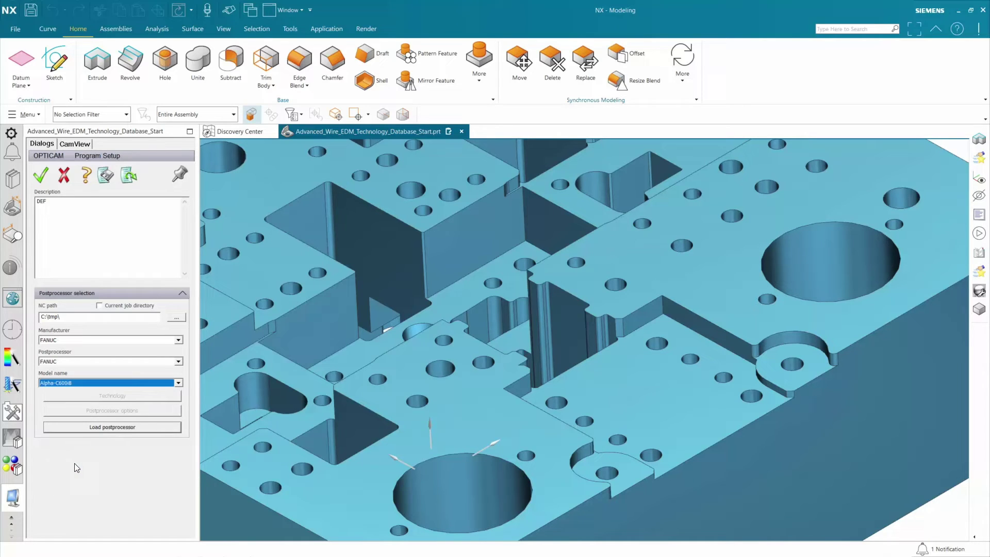
left_click(76, 428)
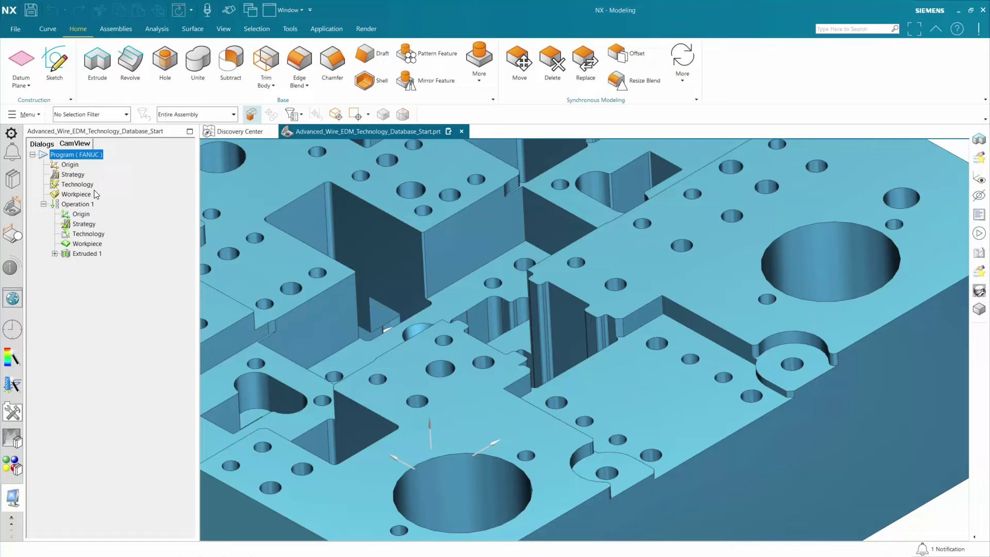
Search FANUC technology with No Order accuracy and 2 cuts, then accept 2RDO and its offsets
double_click(78, 184)
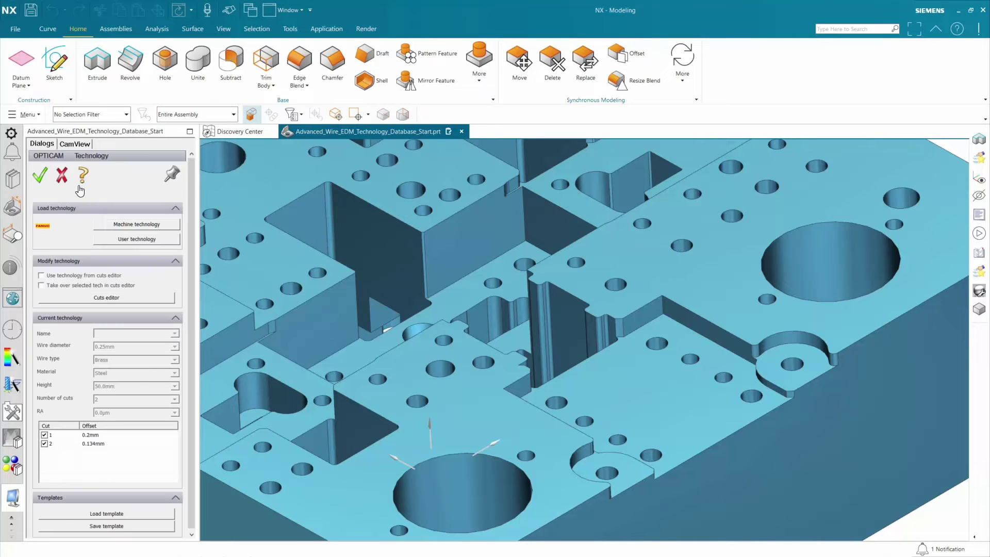
left_click(128, 226)
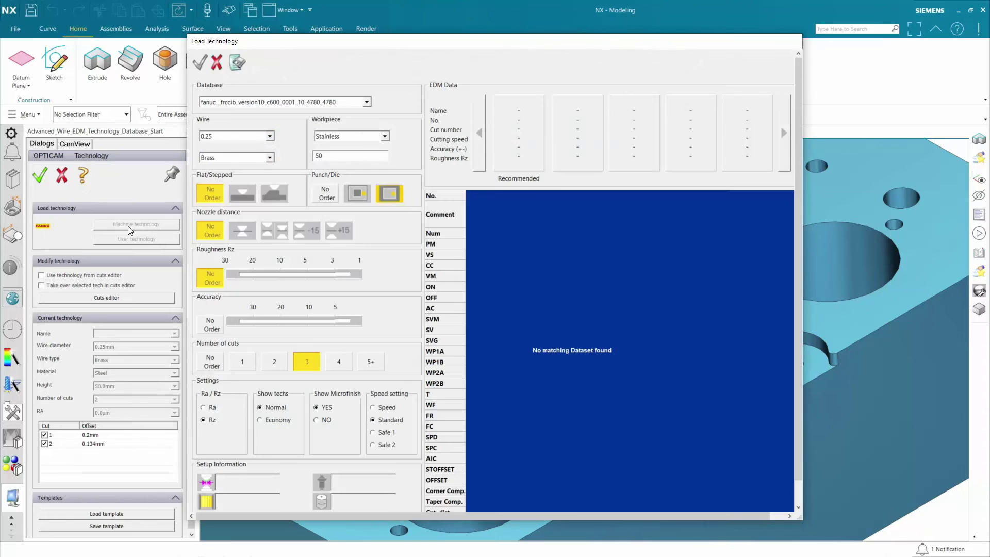
left_click(212, 325)
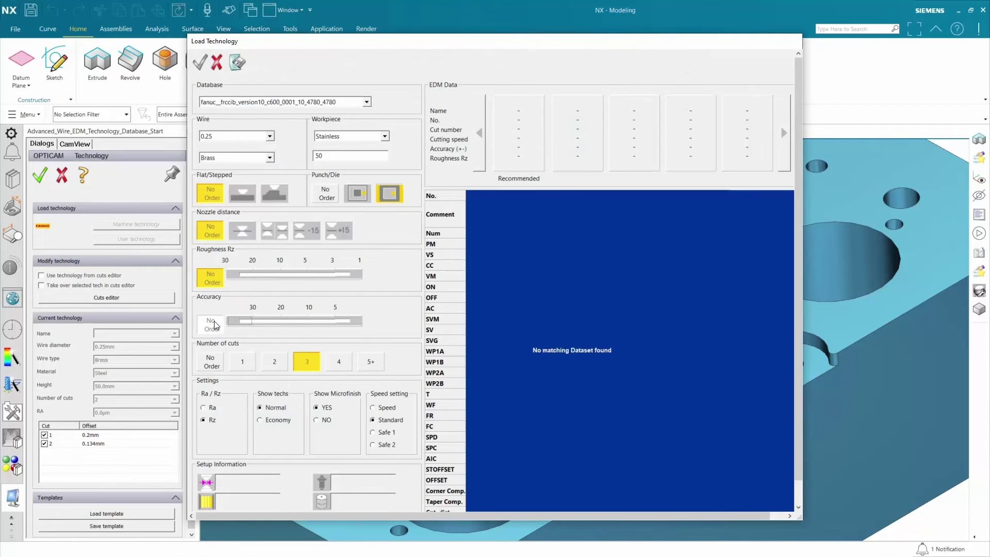
left_click(277, 367)
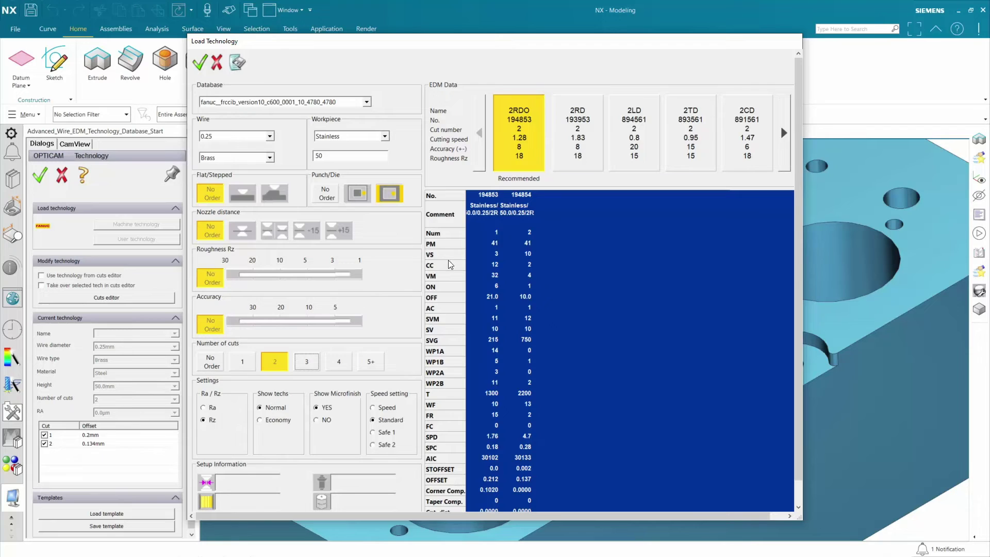
left_click(201, 62)
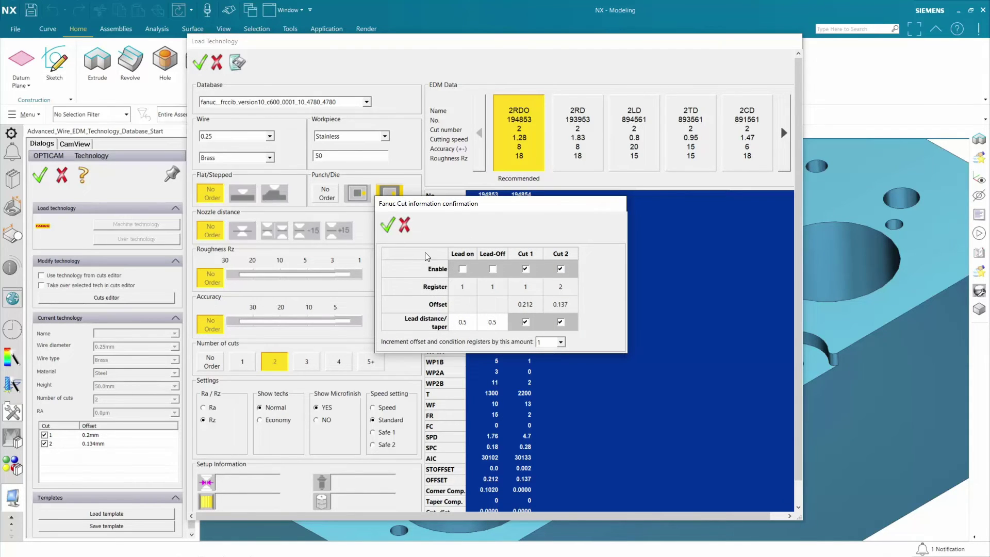
left_click(388, 225)
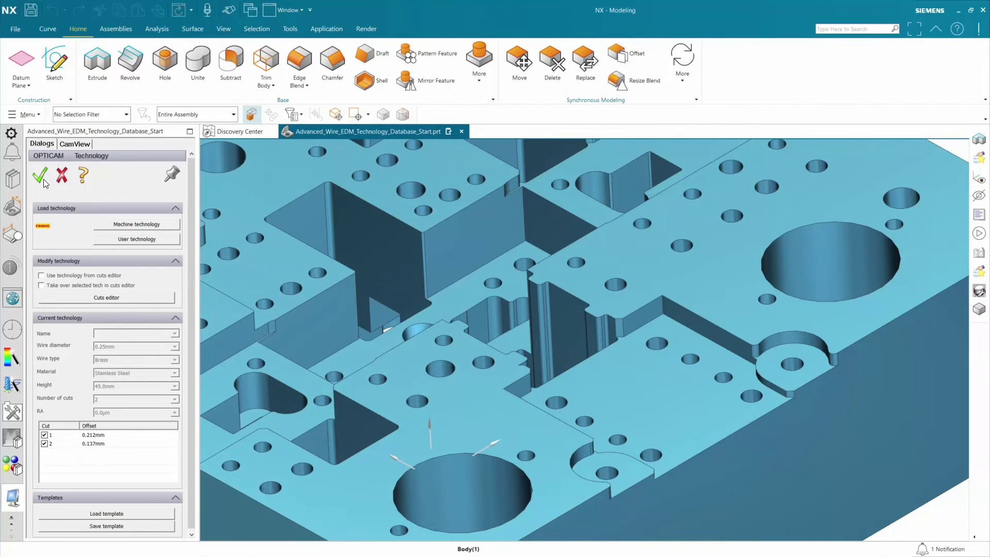
Post the FANUC program to 12345.nc and scroll through its G-code in a text editor
left_click(41, 178)
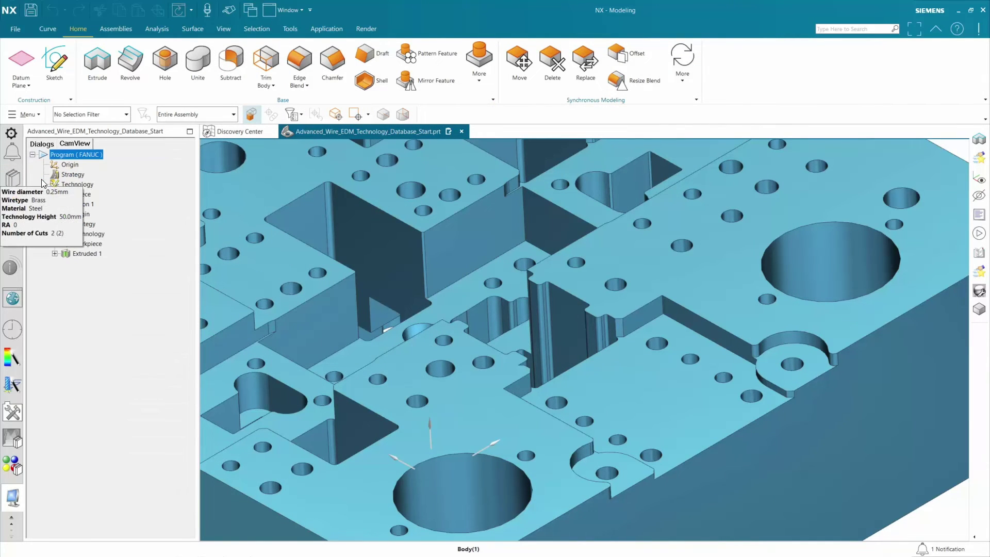
right_click(88, 155)
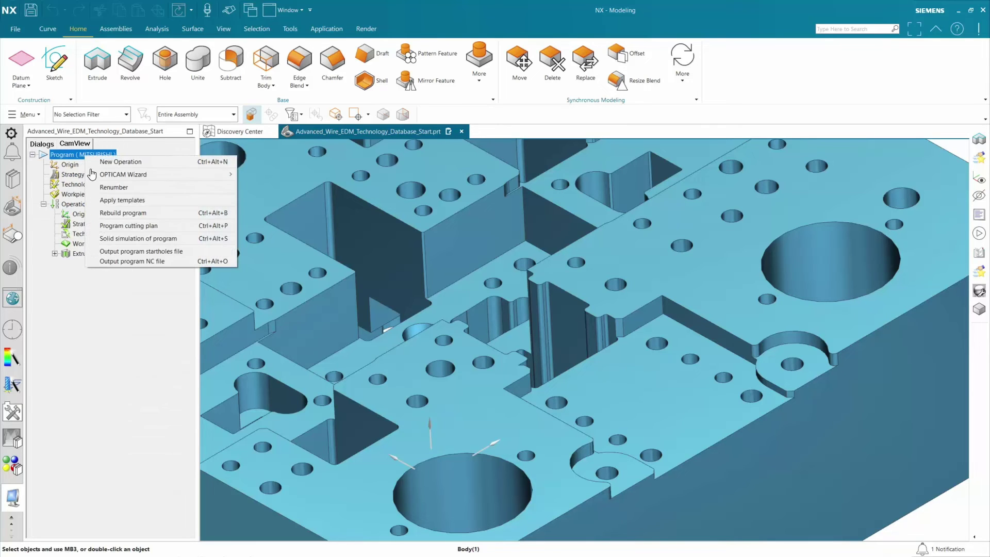
left_click(139, 262)
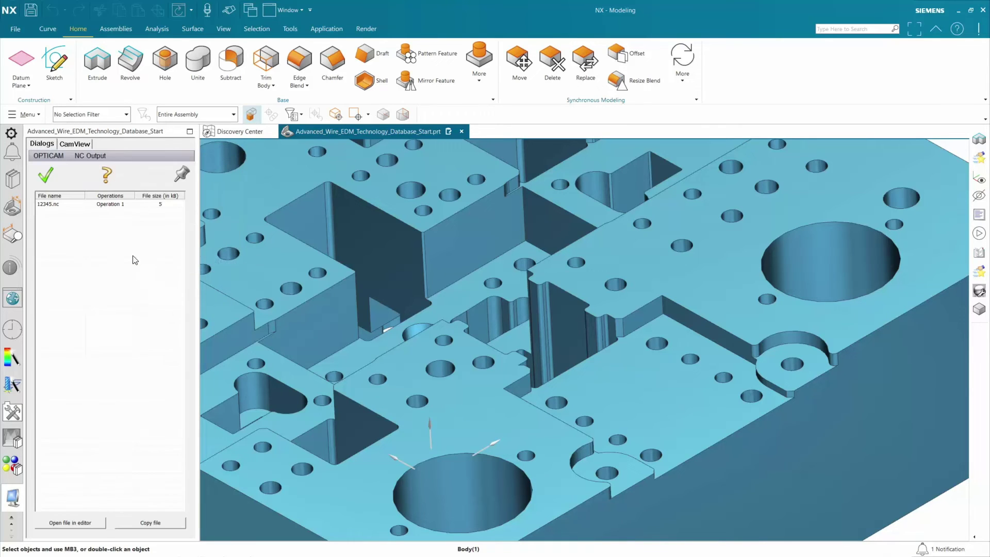
double_click(56, 204)
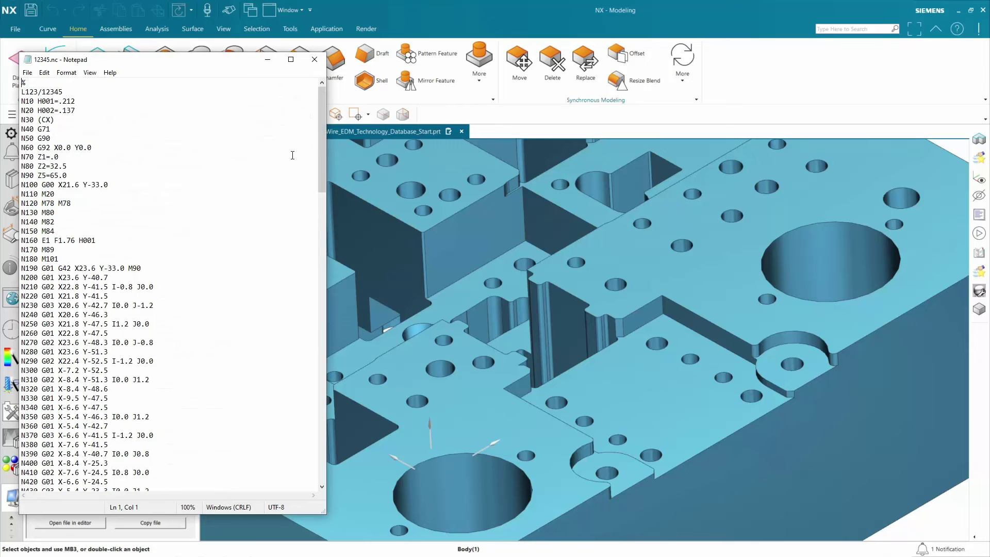
left_click_drag(321, 138, 347, 443)
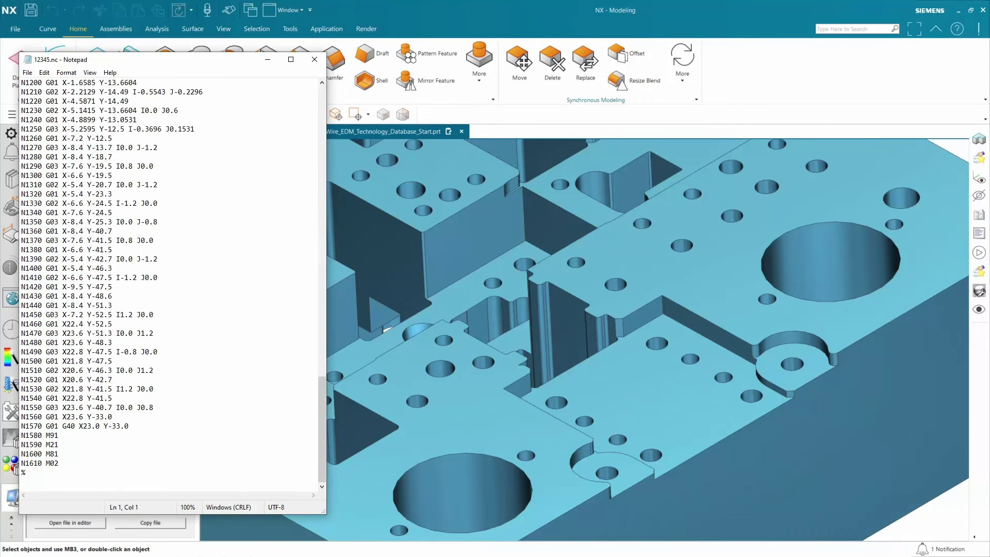